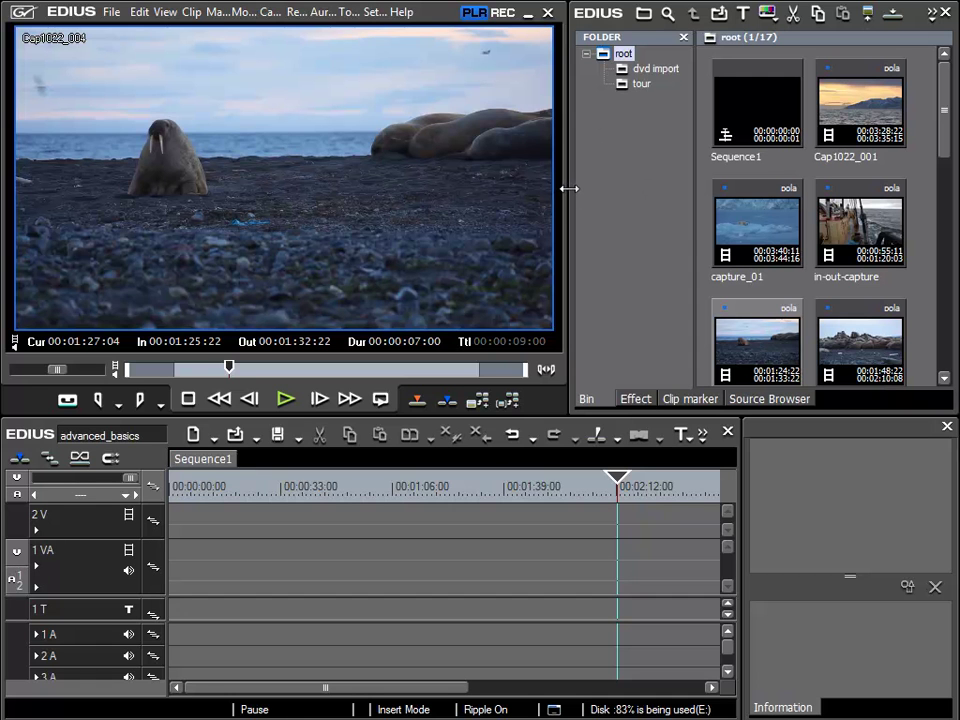
# Drag the player/bin splitter left so the bin reflows into three thumbnail columns
pyautogui.moveTo(568, 188); pyautogui.dragTo(440, 188)
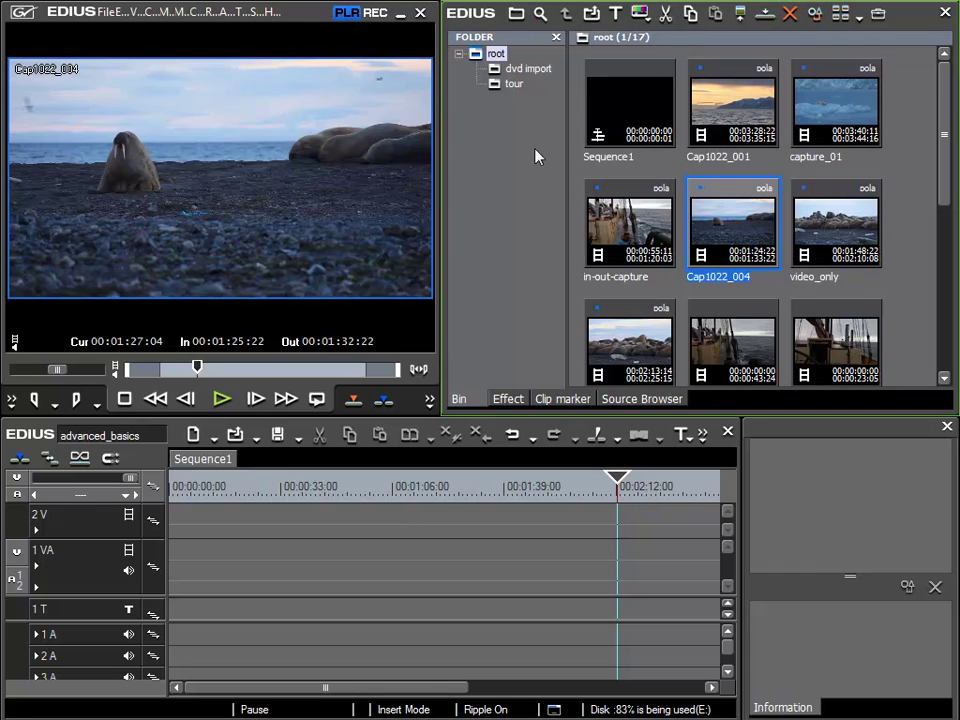
pyautogui.moveTo(943, 133); pyautogui.dragTo(930, 306)
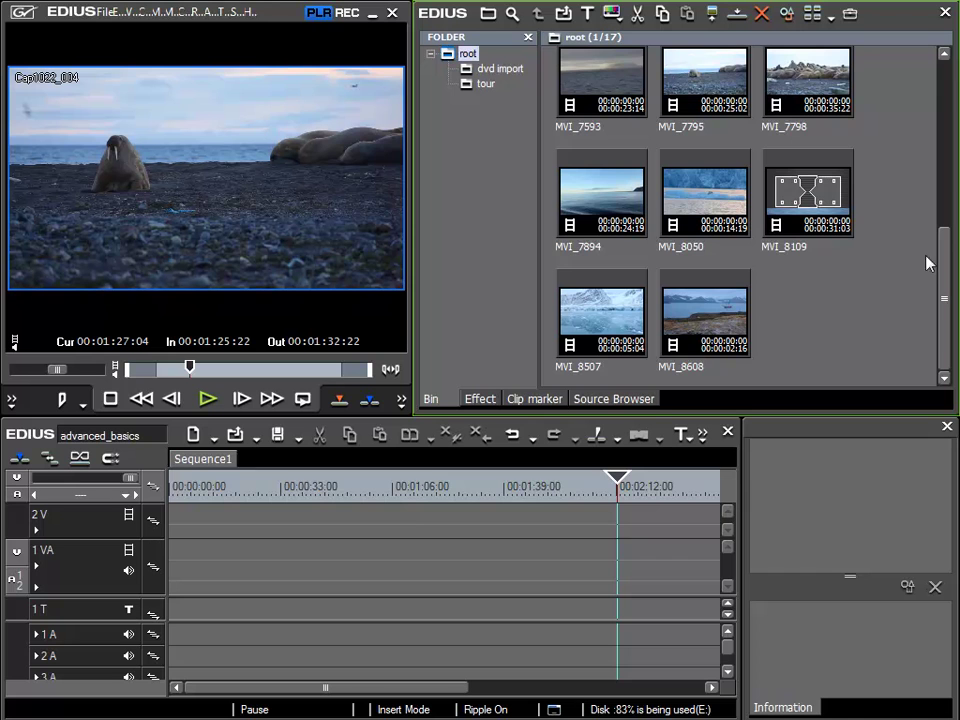
pyautogui.moveTo(930, 306); pyautogui.dragTo(940, 133)
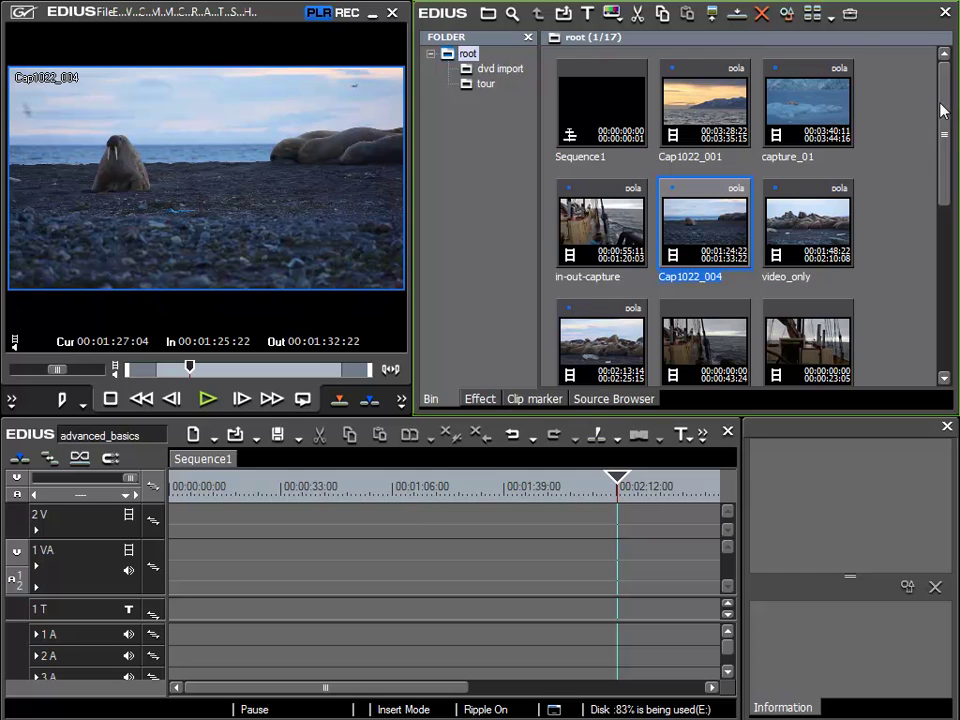
pyautogui.moveTo(943, 107); pyautogui.dragTo(943, 193)
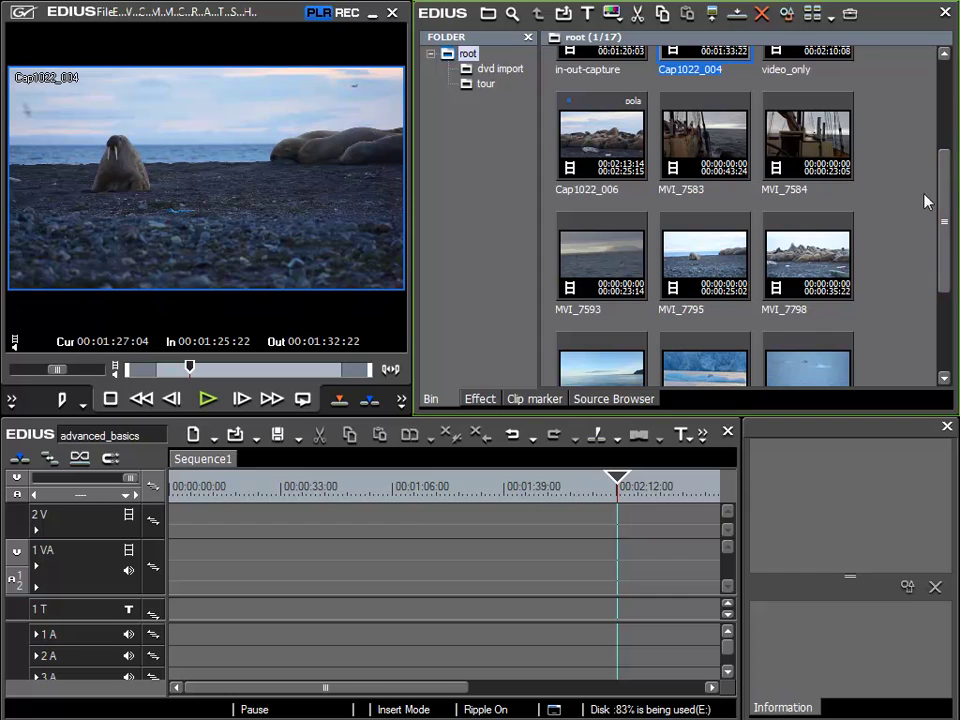
# Load MVI_8050 into the player and preview it about seven seconds in
pyautogui.doubleClick(736, 372)
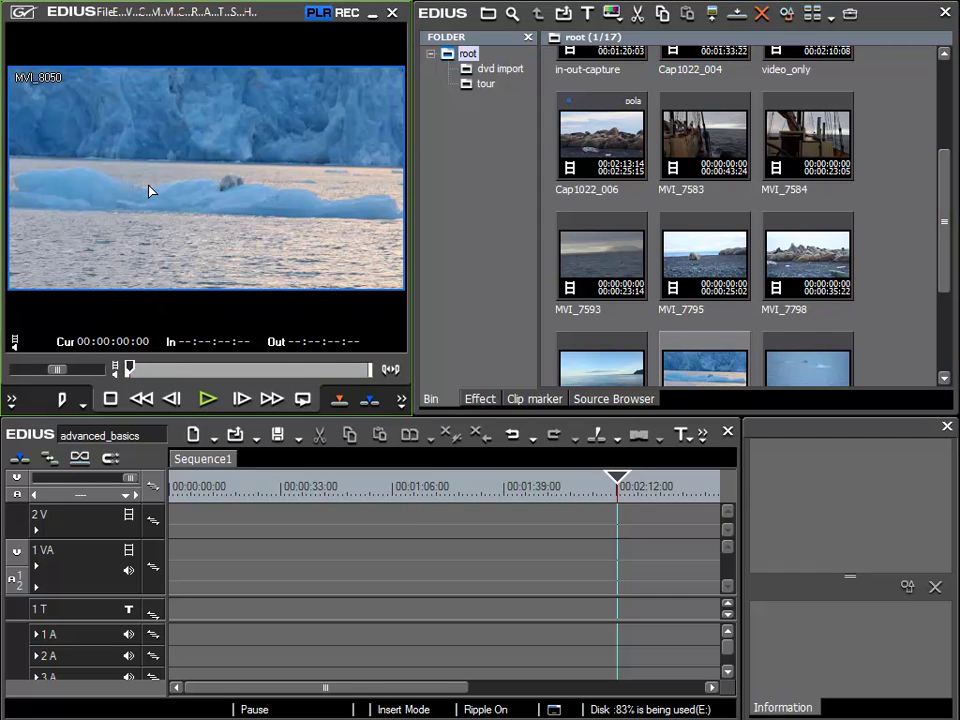
pyautogui.moveTo(131, 372); pyautogui.dragTo(251, 372)
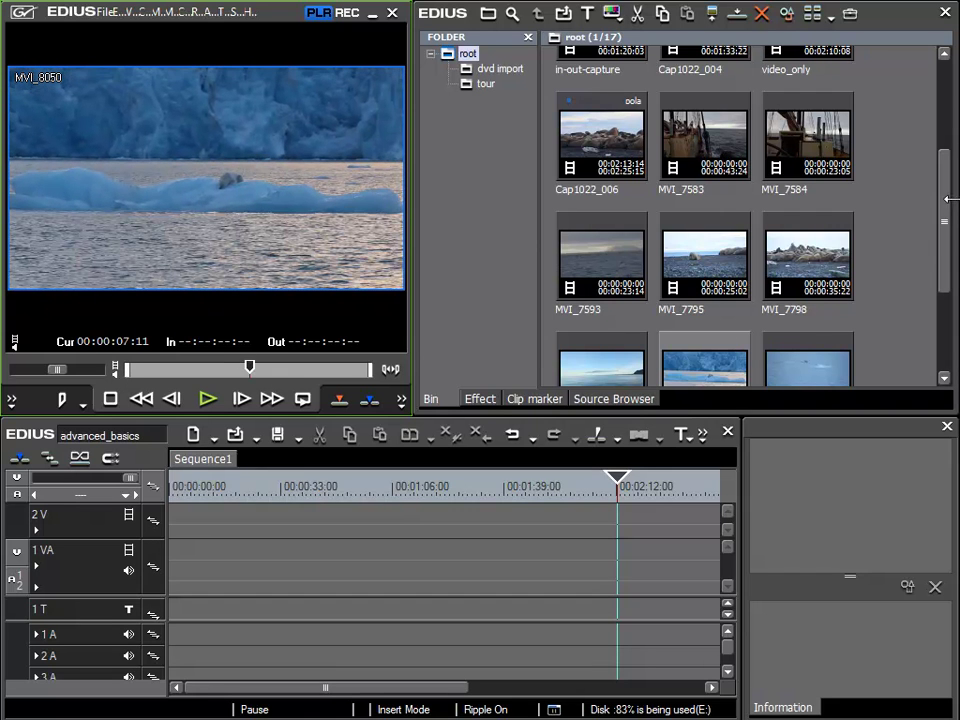
pyautogui.moveTo(944, 207); pyautogui.dragTo(945, 272)
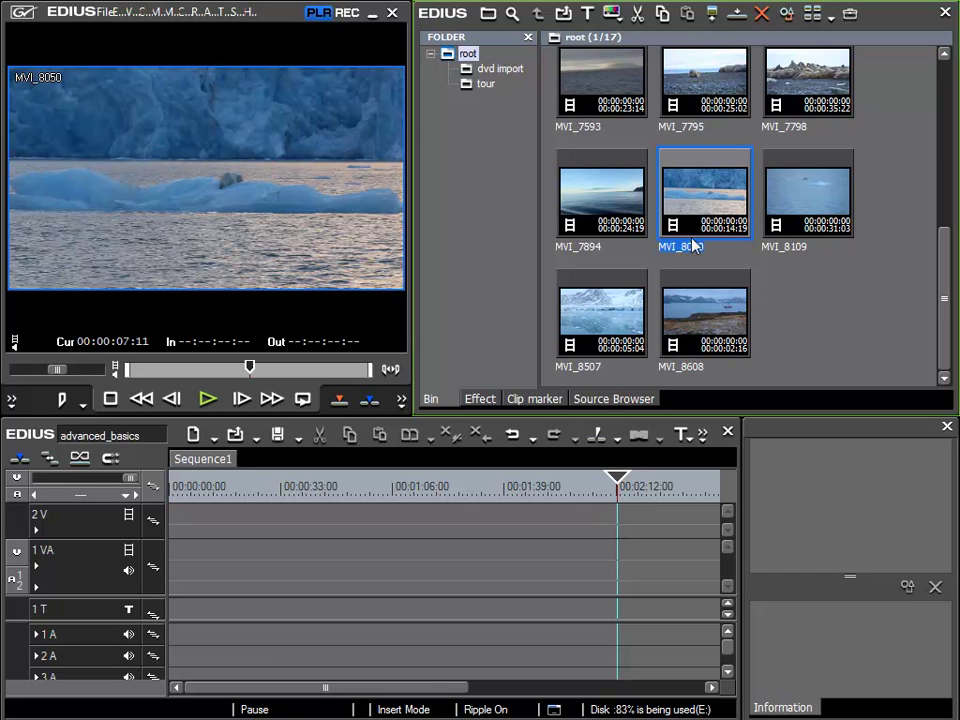
# Rename the MVI_8050 clip to 'polar bear'
pyautogui.rightClick(677, 183)
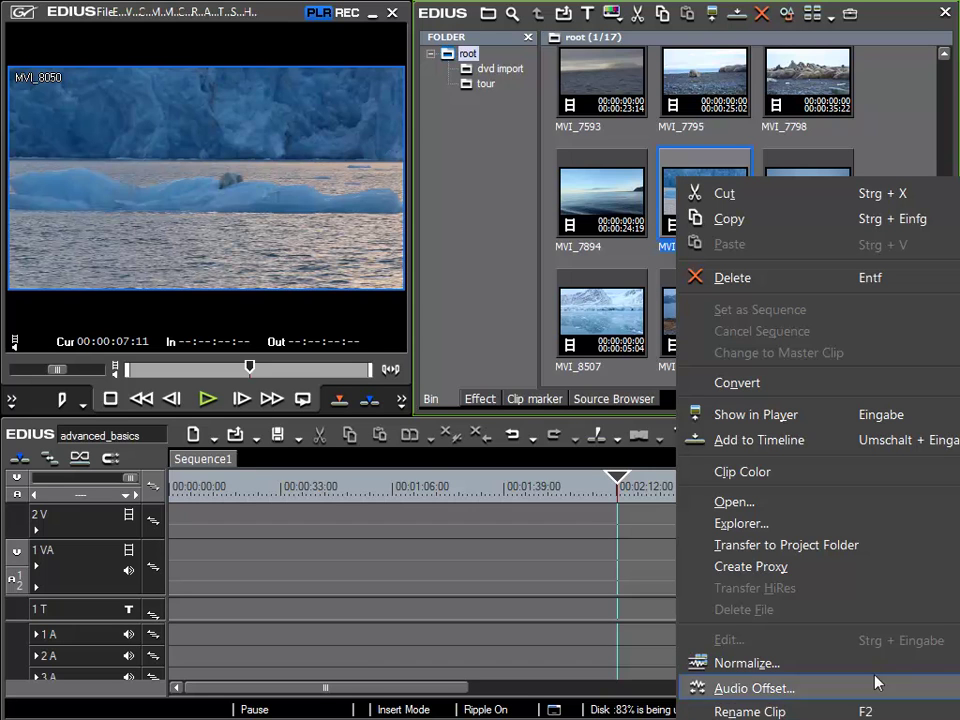
pyautogui.click(876, 109)
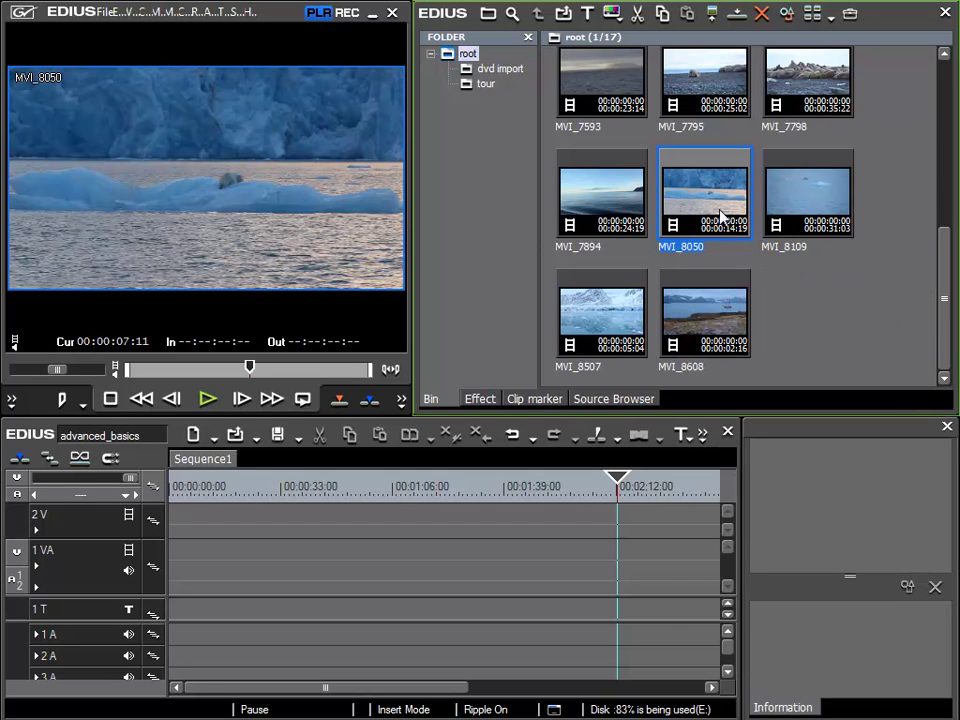
pyautogui.press('F2')
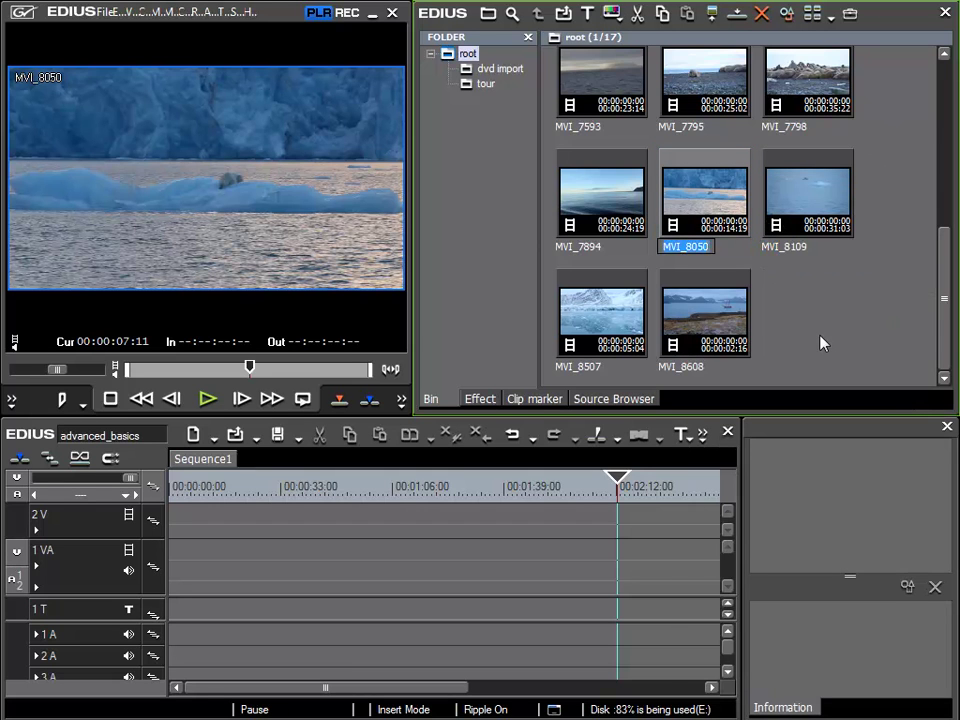
pyautogui.write('polar')
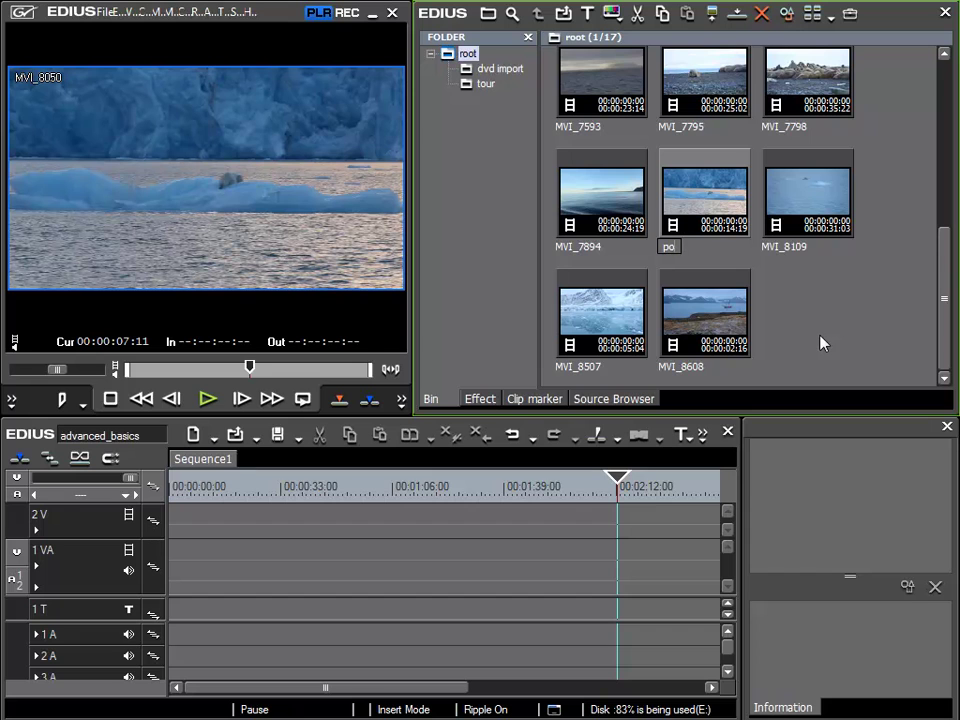
pyautogui.write(' bear')
pyautogui.press('Return')
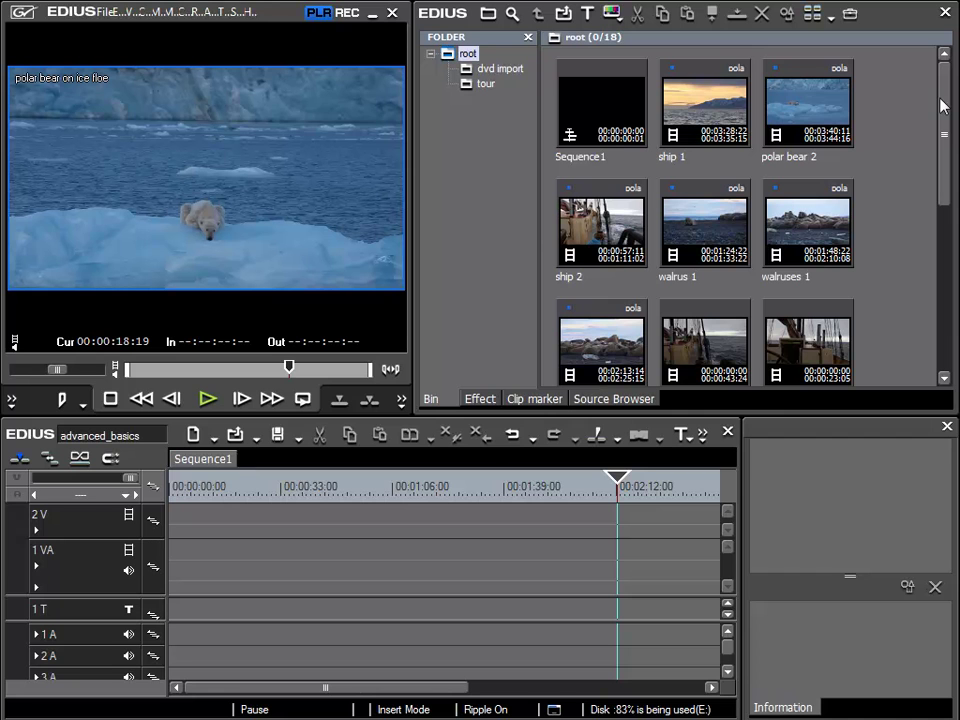
# Scroll down the bin and select the 'polar bear on ice floe' clip
pyautogui.moveTo(949, 101); pyautogui.dragTo(940, 300)
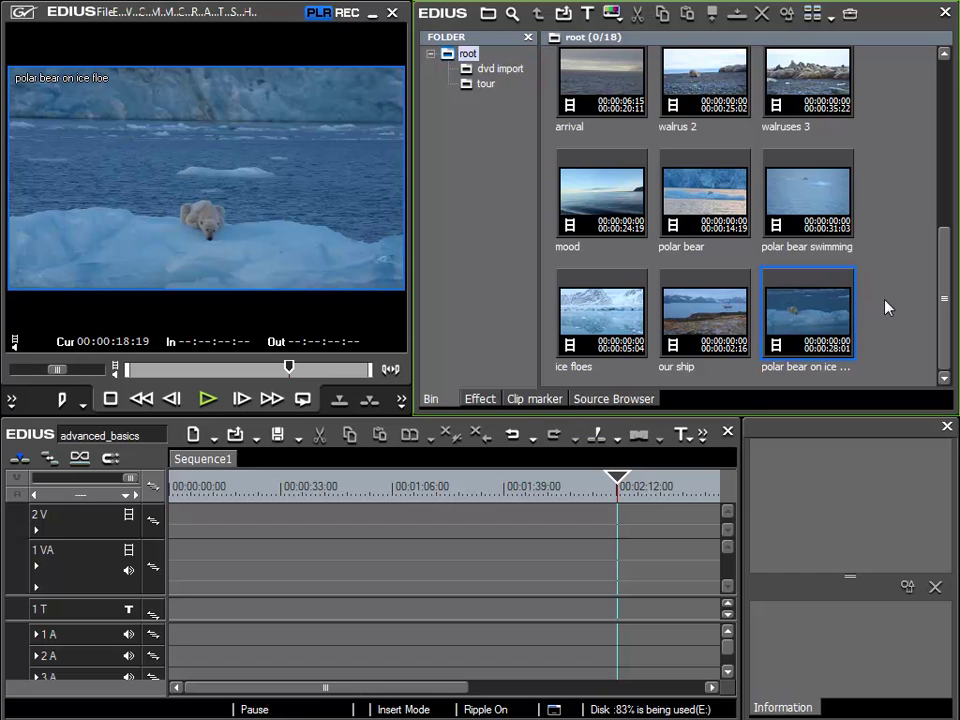
pyautogui.click(806, 321)
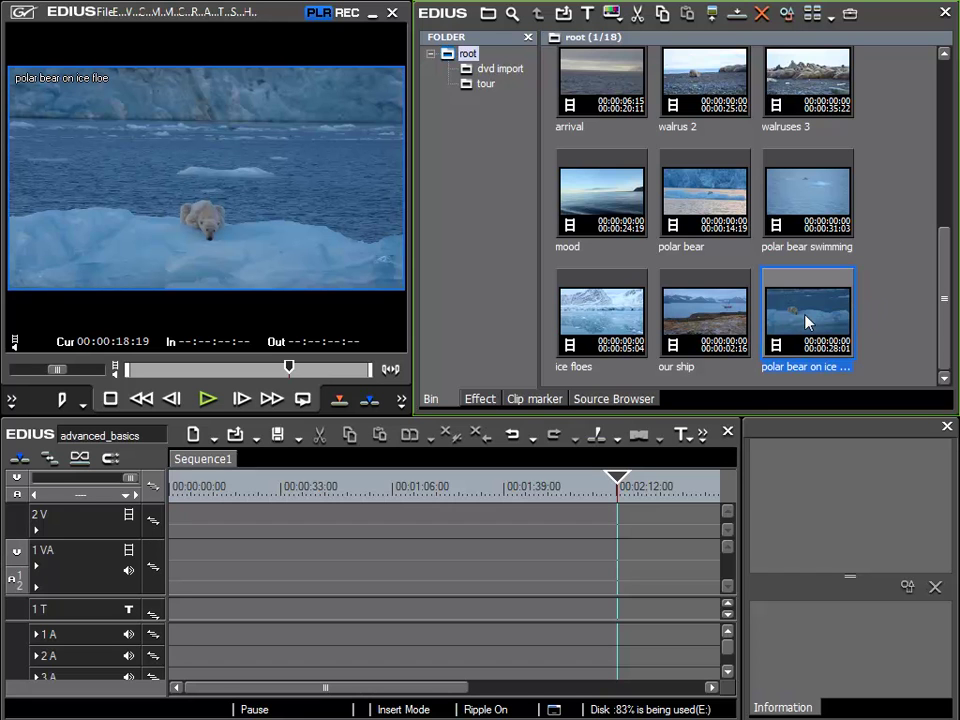
# In Clip Properties > File info, set Reel No. to 'Expedition' and apply it
pyautogui.click(785, 18)
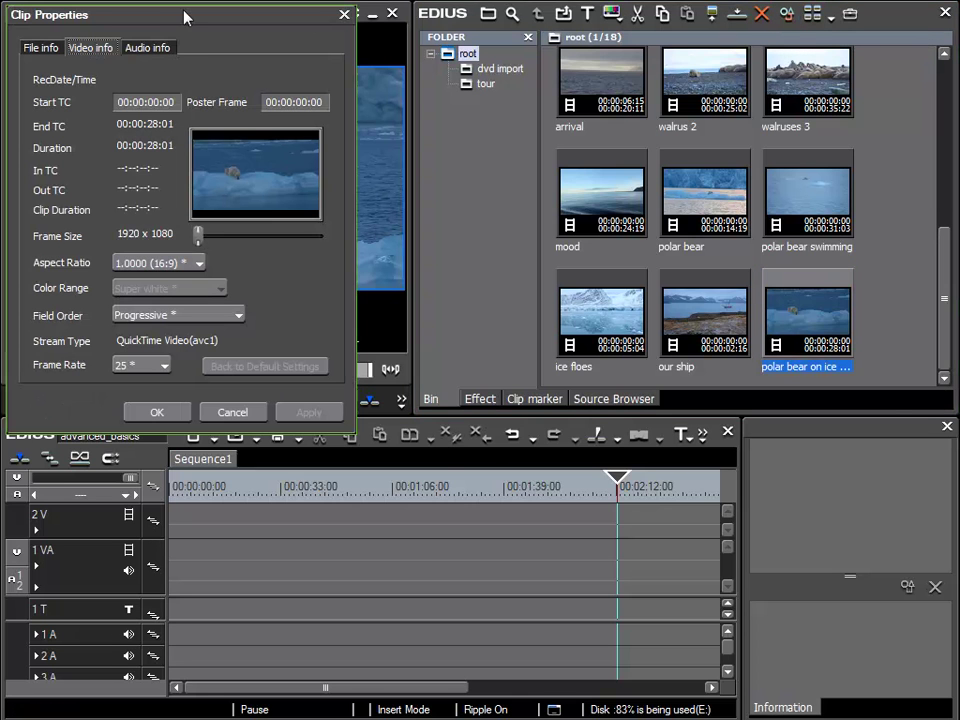
pyautogui.moveTo(212, 22); pyautogui.dragTo(724, 81)
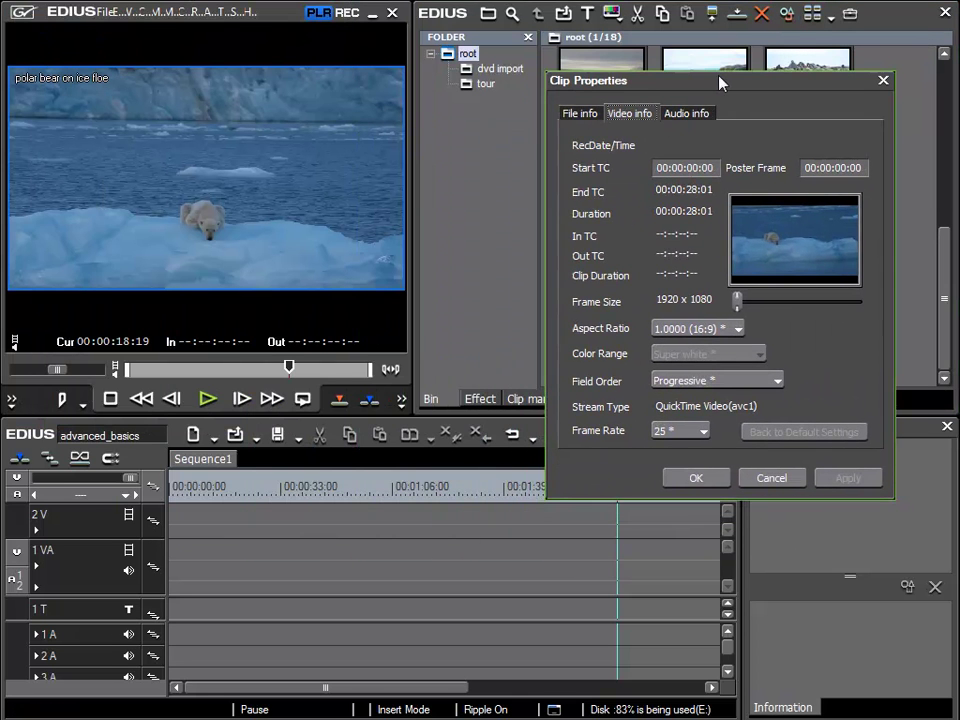
pyautogui.click(580, 116)
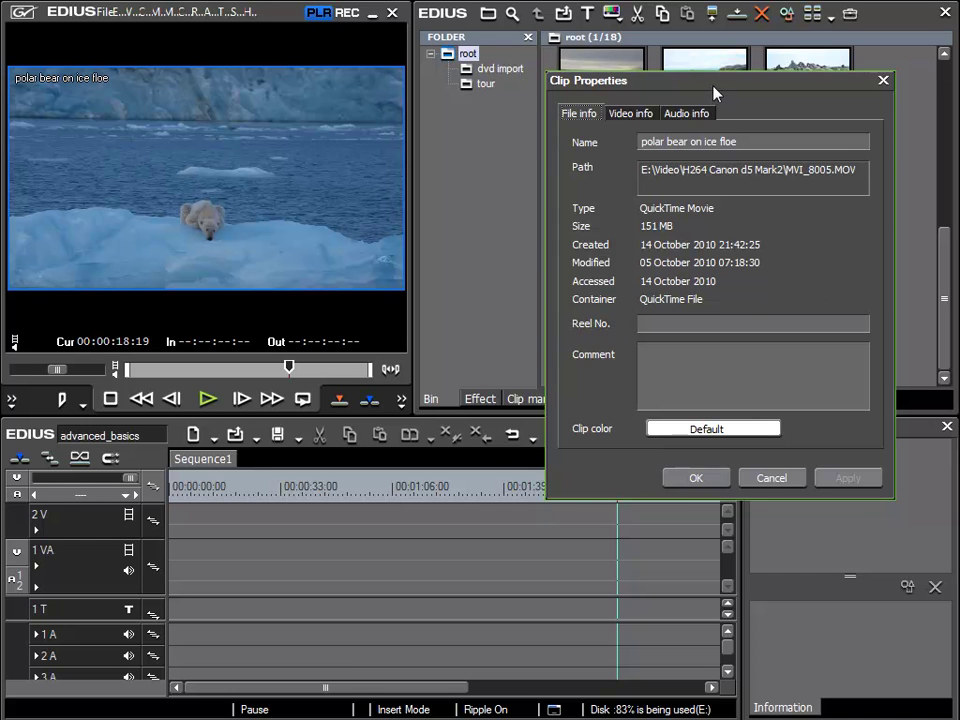
pyautogui.moveTo(716, 91); pyautogui.dragTo(600, 150)
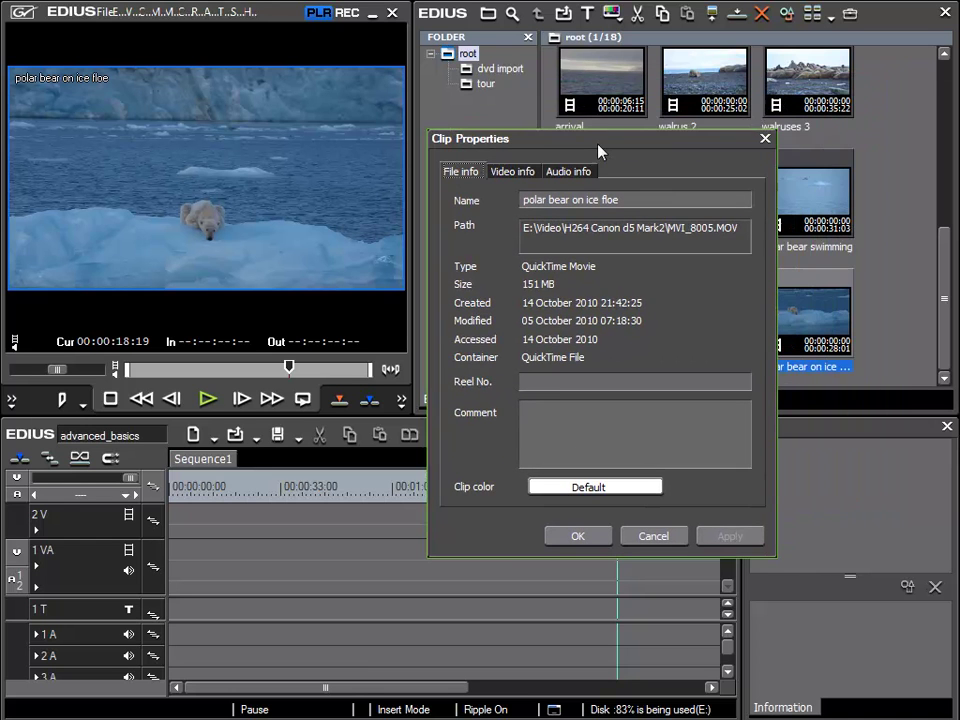
pyautogui.click(528, 380)
pyautogui.write('Expedition')
pyautogui.click(740, 538)
pyautogui.moveTo(631, 140); pyautogui.dragTo(493, 133)
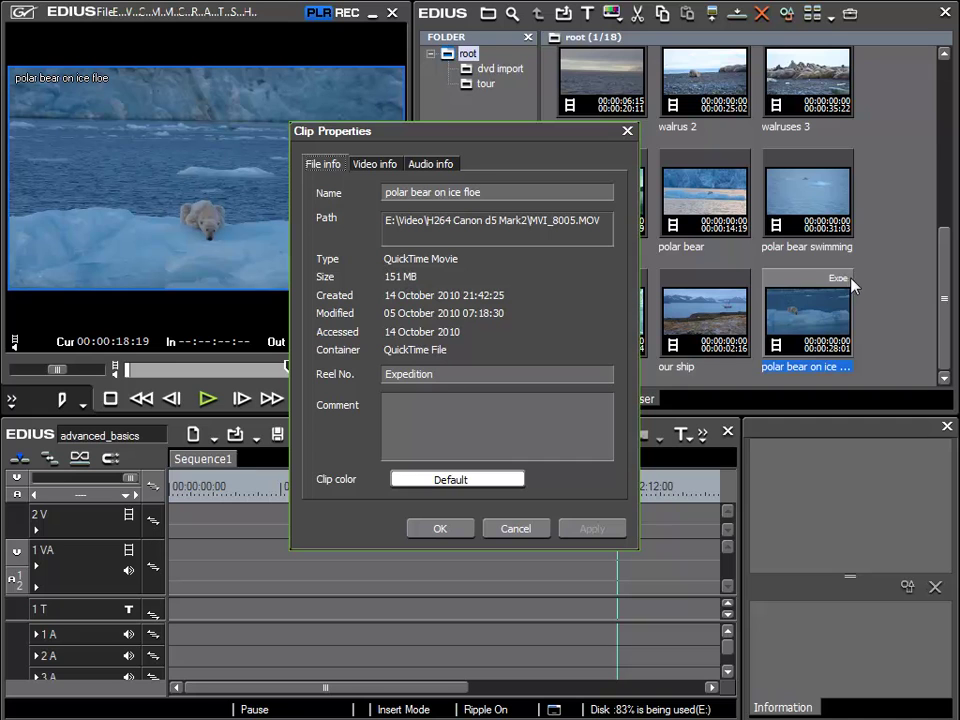
# Clear the Expedition reel number and apply the comment 'Polar bear on ice floe filmed from ship.'
pyautogui.doubleClick(453, 369)
pyautogui.press('Delete')
pyautogui.click(453, 421)
pyautogui.write('Polar bear')
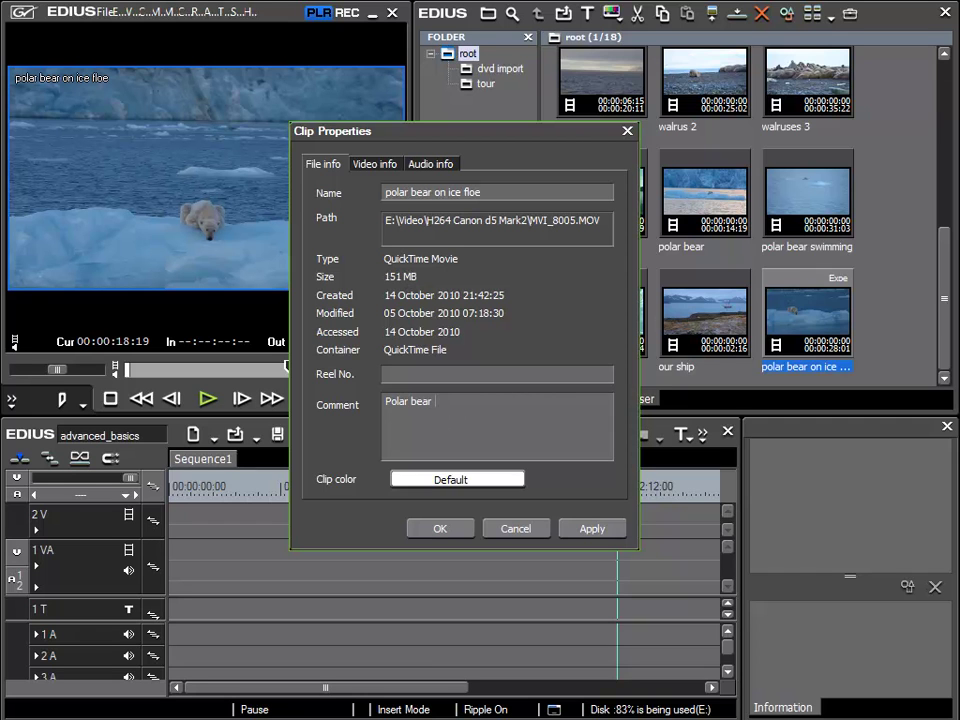
pyautogui.write(' on ice floe filmed f')
pyautogui.write('rom ship')
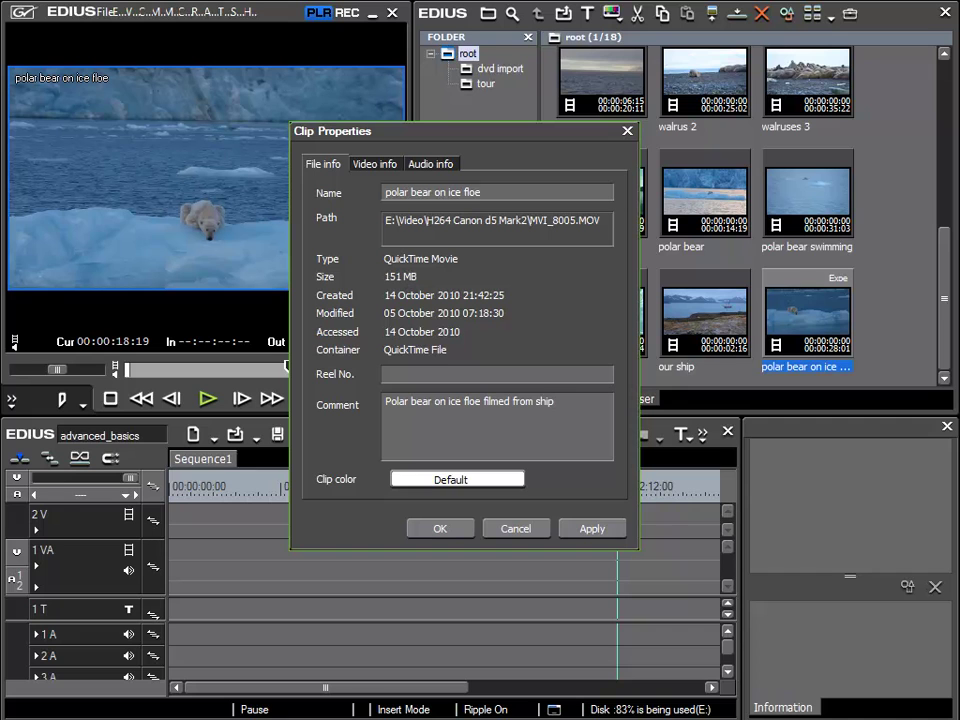
pyautogui.write('.')
pyautogui.click(594, 530)
# Set the clip color to Blue, apply it, and close Clip Properties with OK
pyautogui.moveTo(463, 140); pyautogui.dragTo(451, 80)
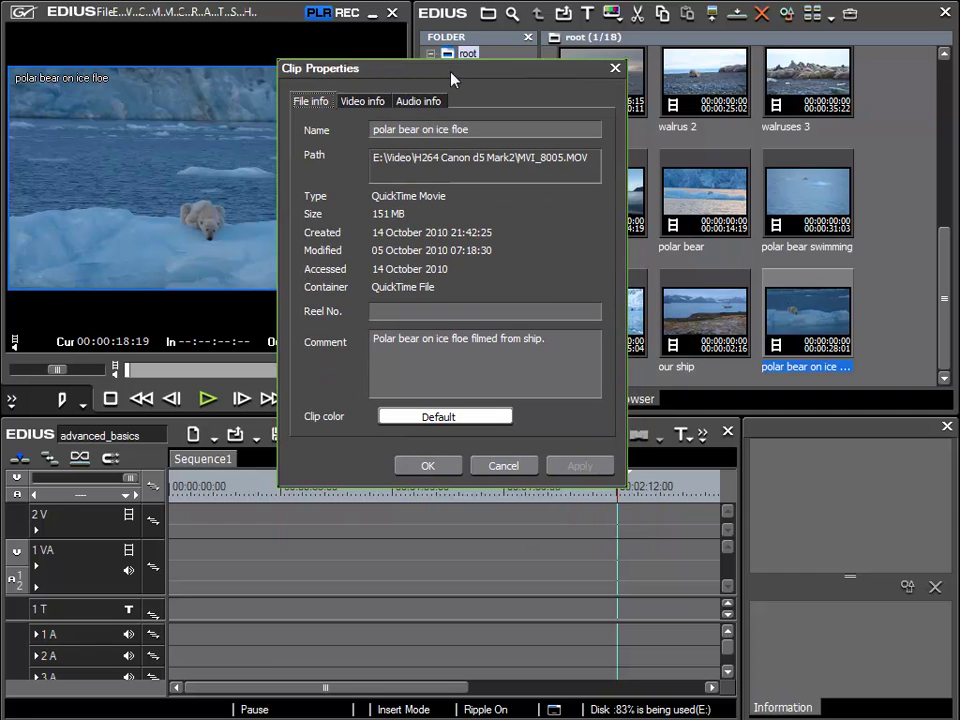
pyautogui.click(446, 417)
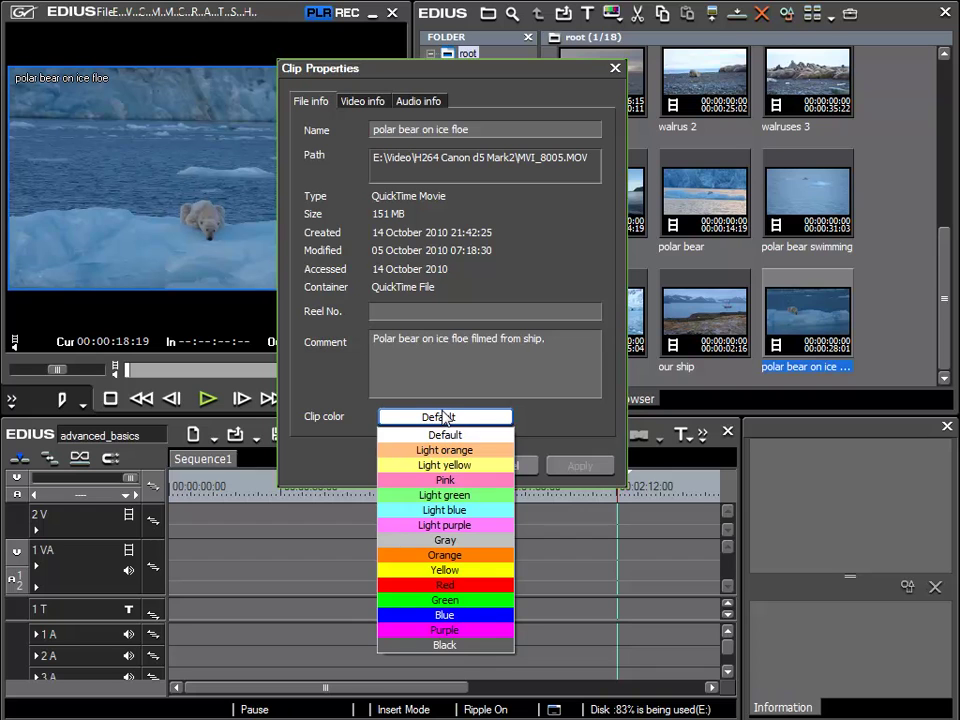
pyautogui.click(445, 615)
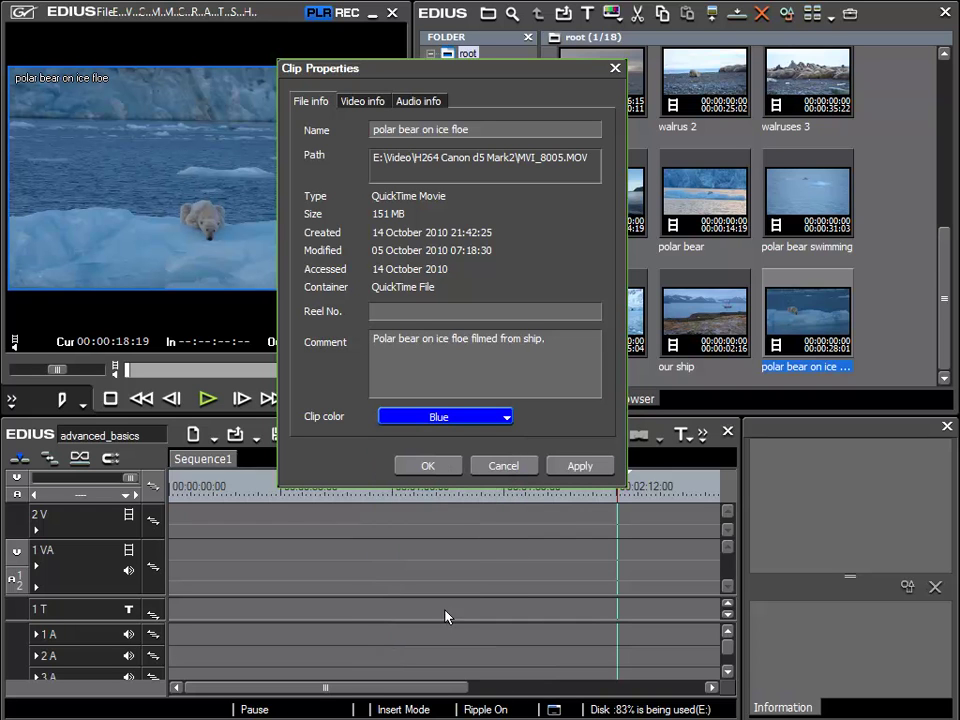
pyautogui.click(582, 469)
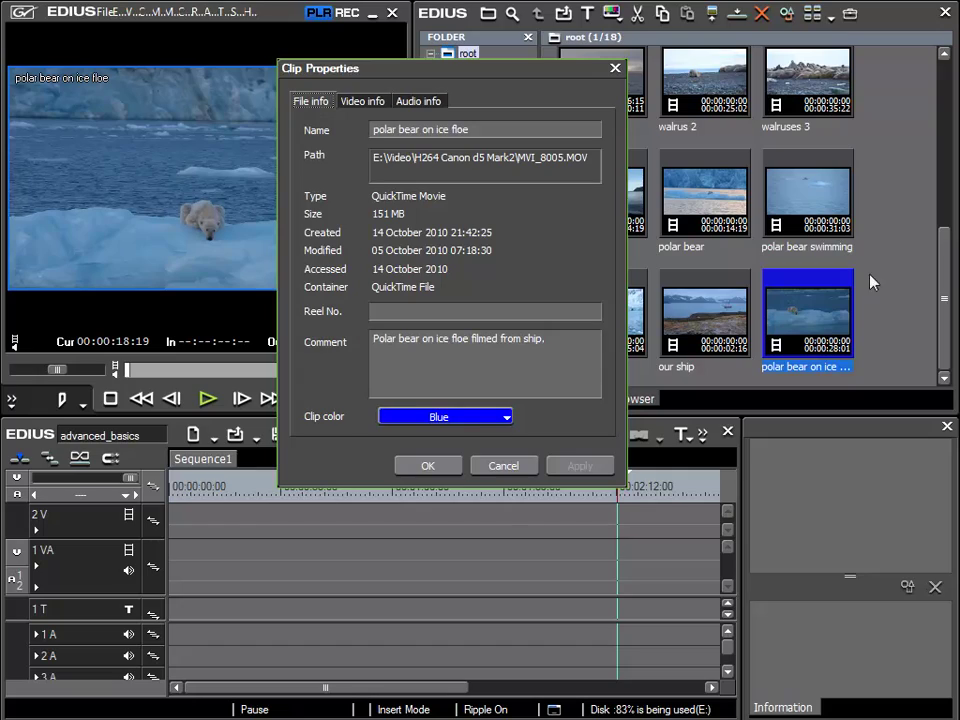
pyautogui.click(421, 467)
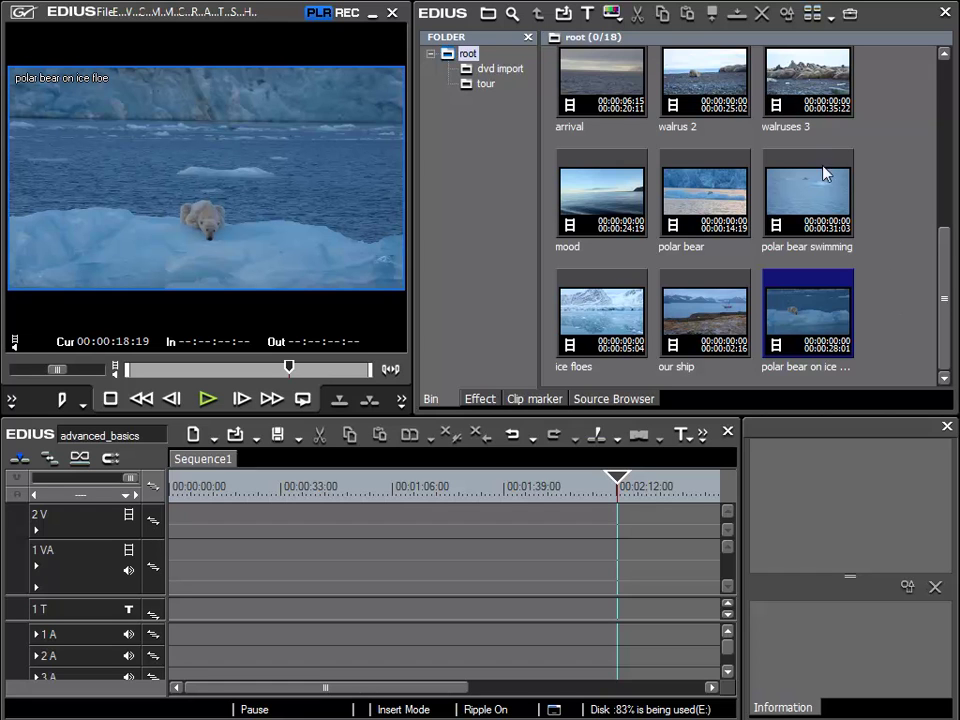
pyautogui.click(697, 201)
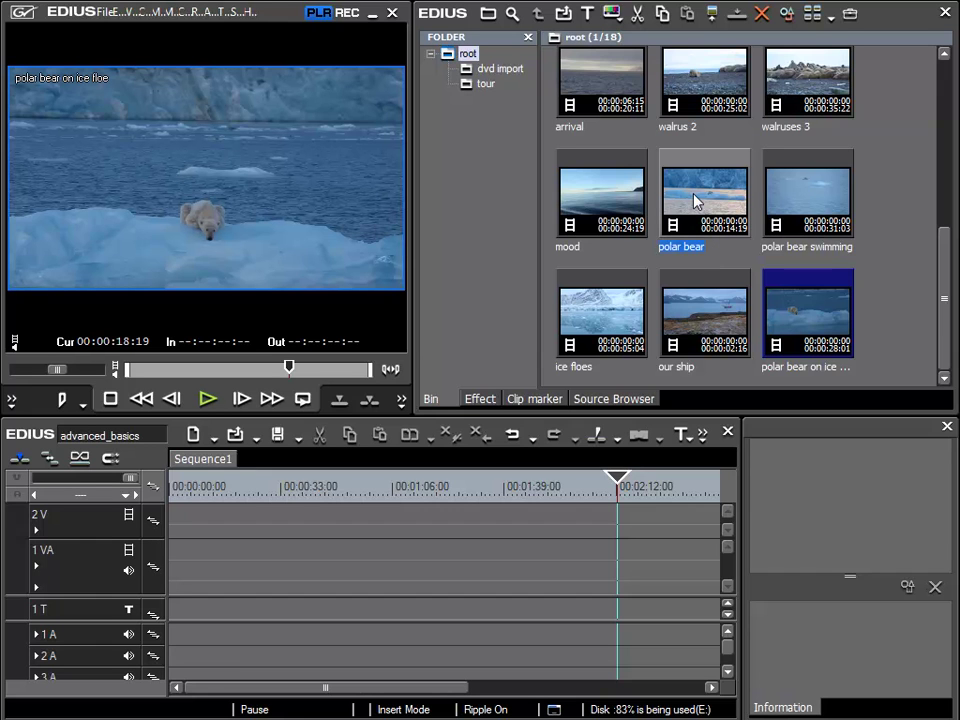
pyautogui.click(787, 17)
pyautogui.click(303, 101)
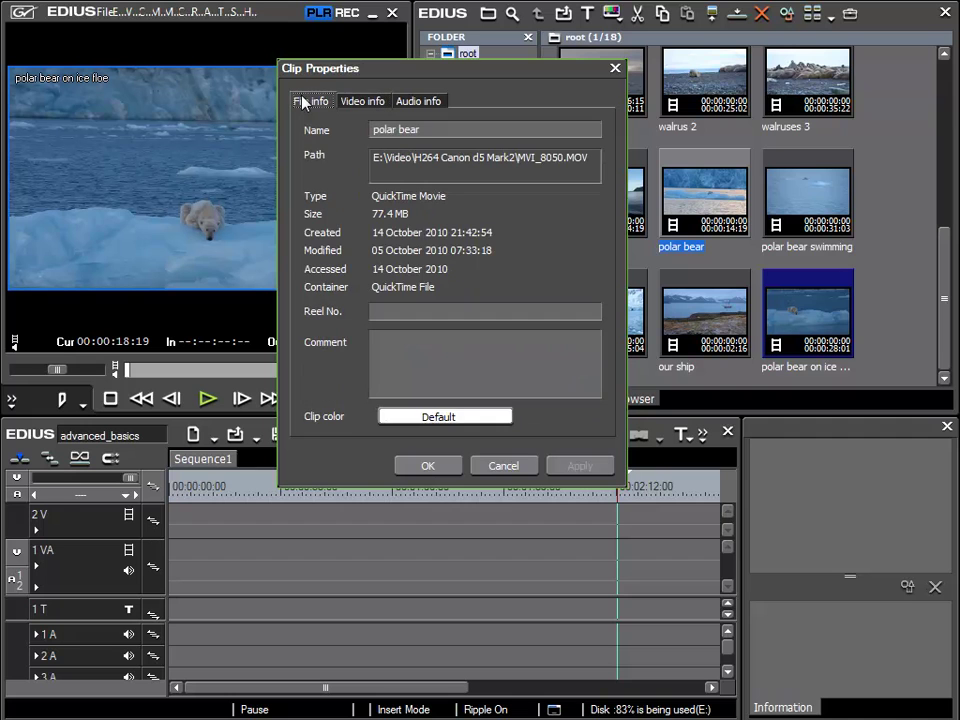
pyautogui.click(455, 420)
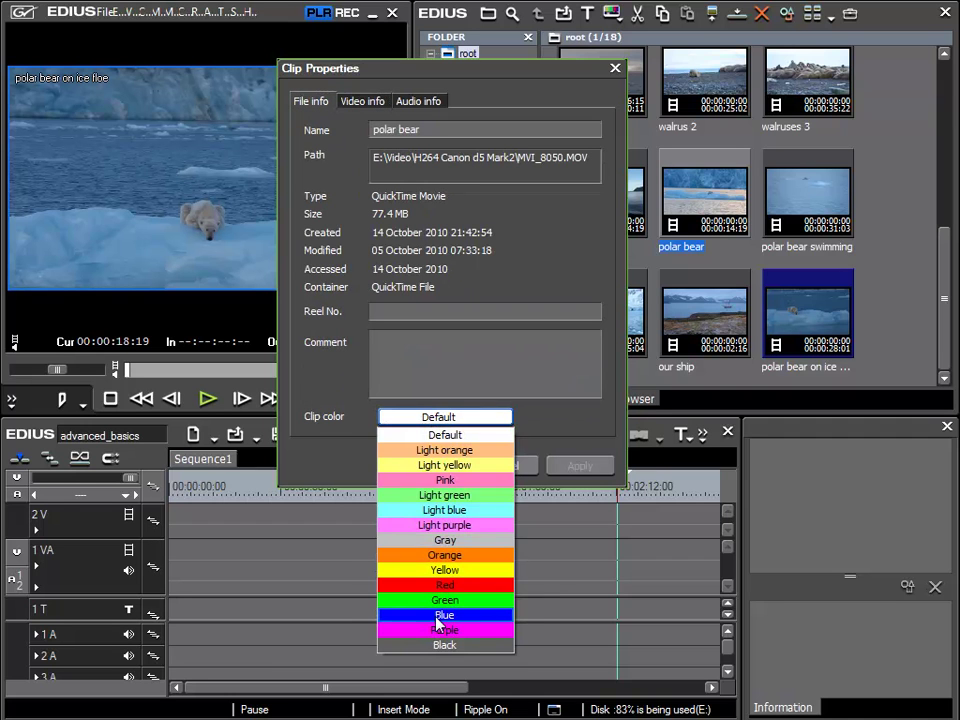
pyautogui.click(566, 420)
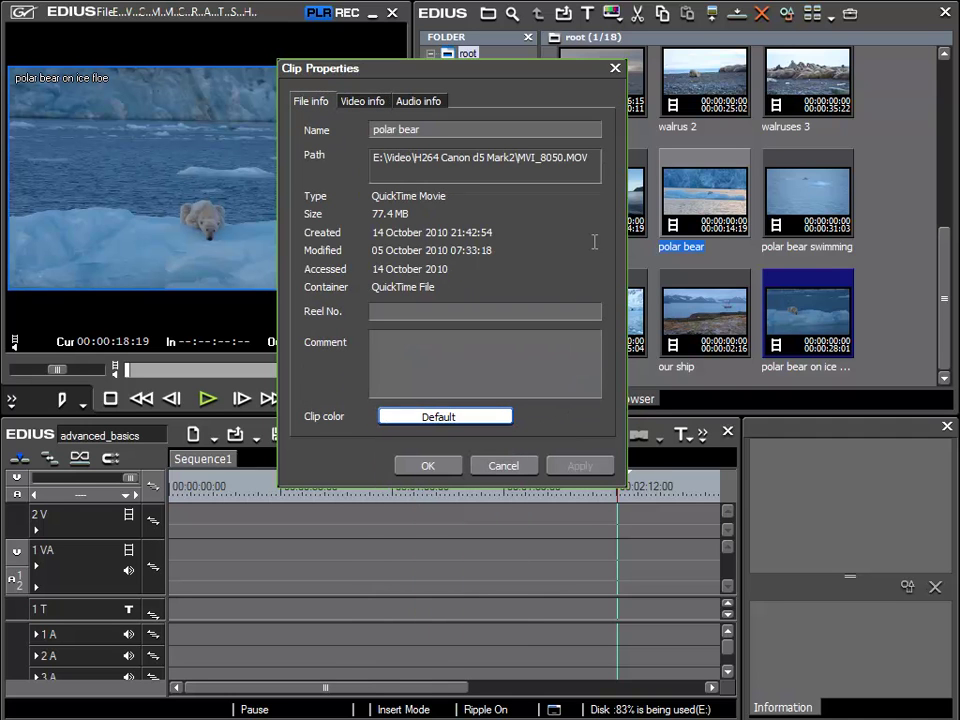
pyautogui.click(615, 68)
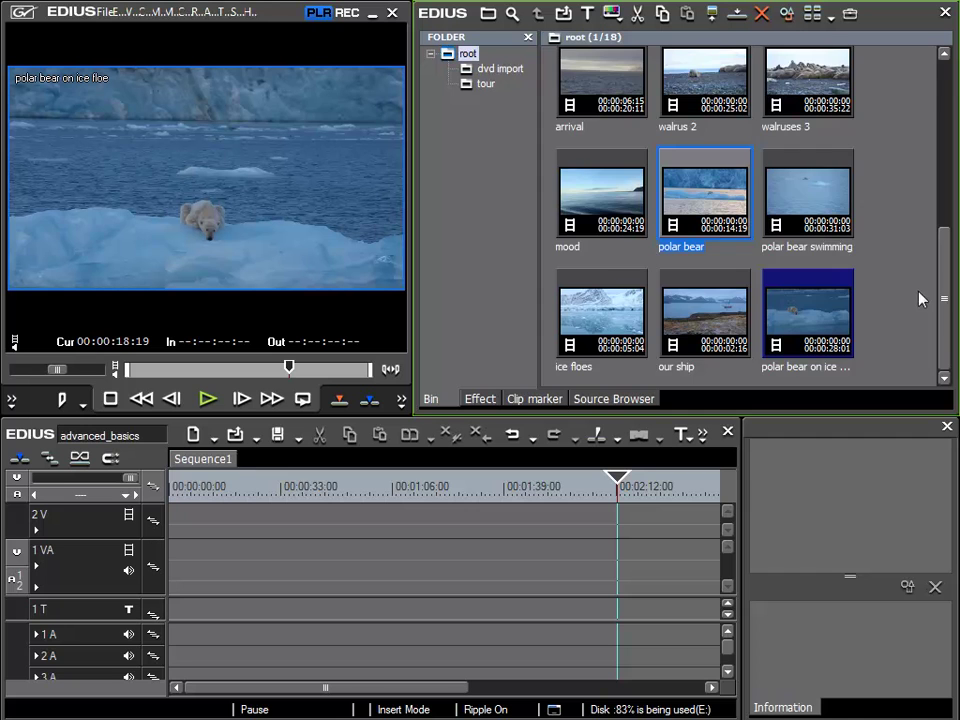
pyautogui.moveTo(943, 289); pyautogui.dragTo(943, 120)
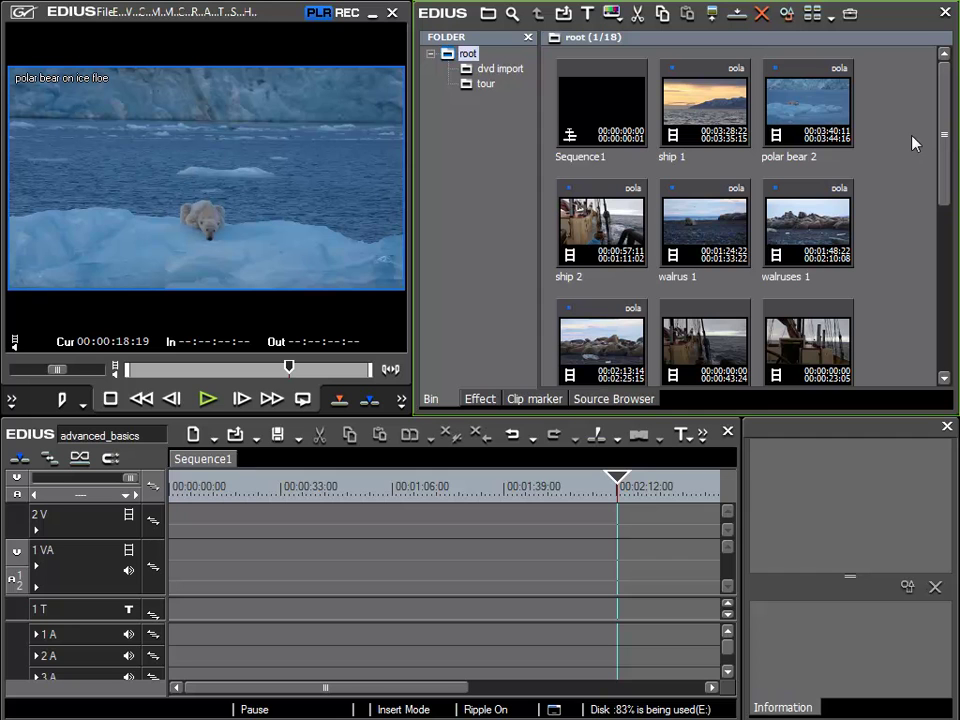
pyautogui.moveTo(945, 133); pyautogui.dragTo(956, 270)
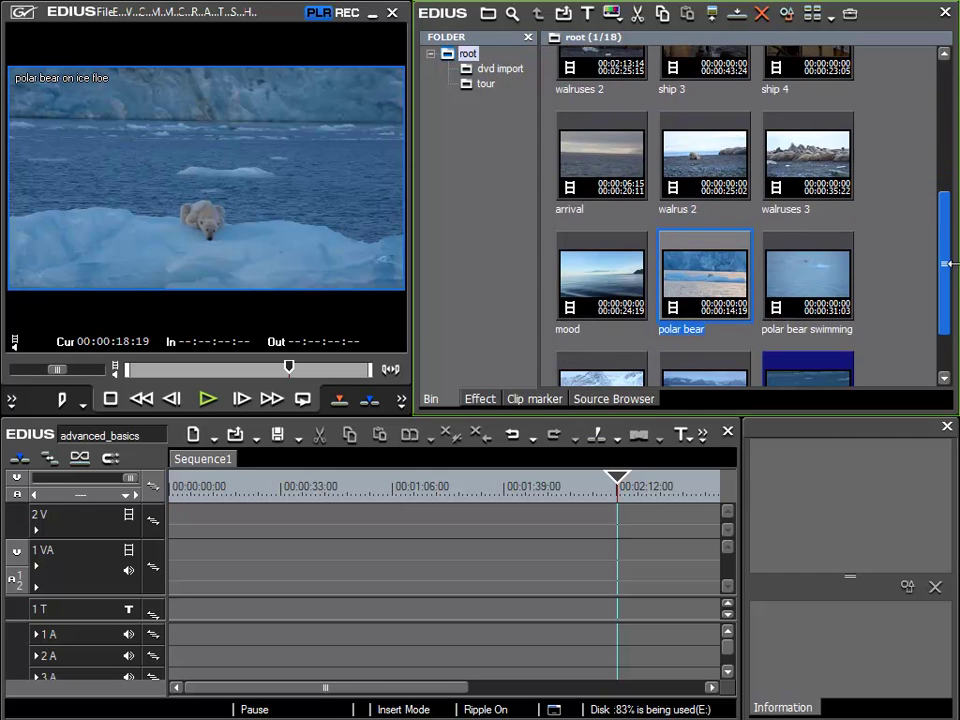
pyautogui.keyDown('ctrl'); pyautogui.click(799, 290); pyautogui.keyUp('ctrl')
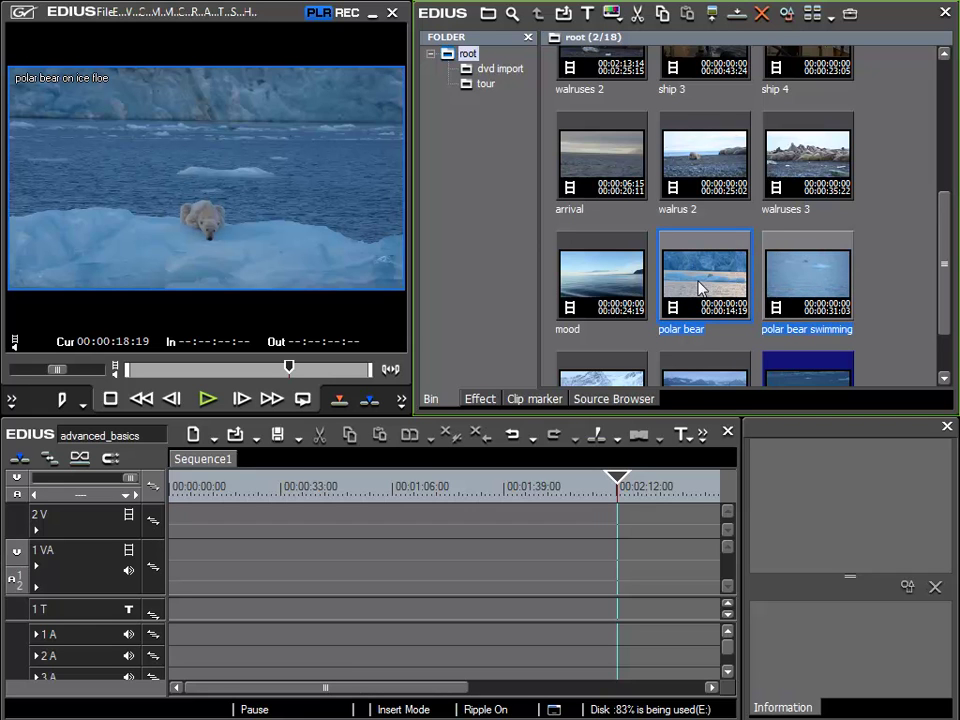
pyautogui.click(787, 14)
pyautogui.click(311, 104)
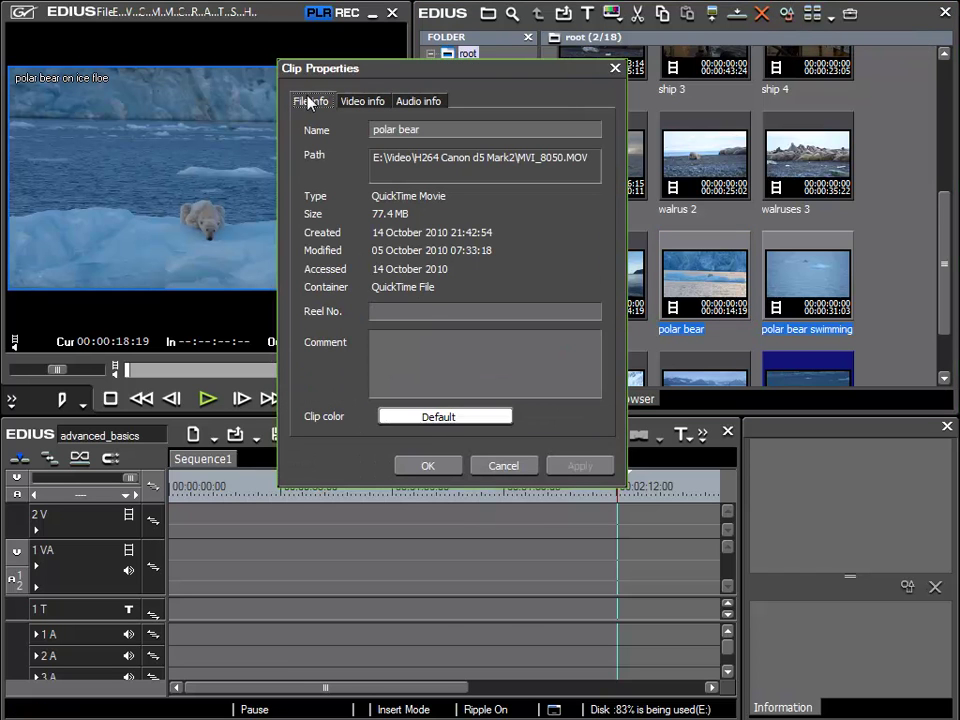
pyautogui.click(506, 418)
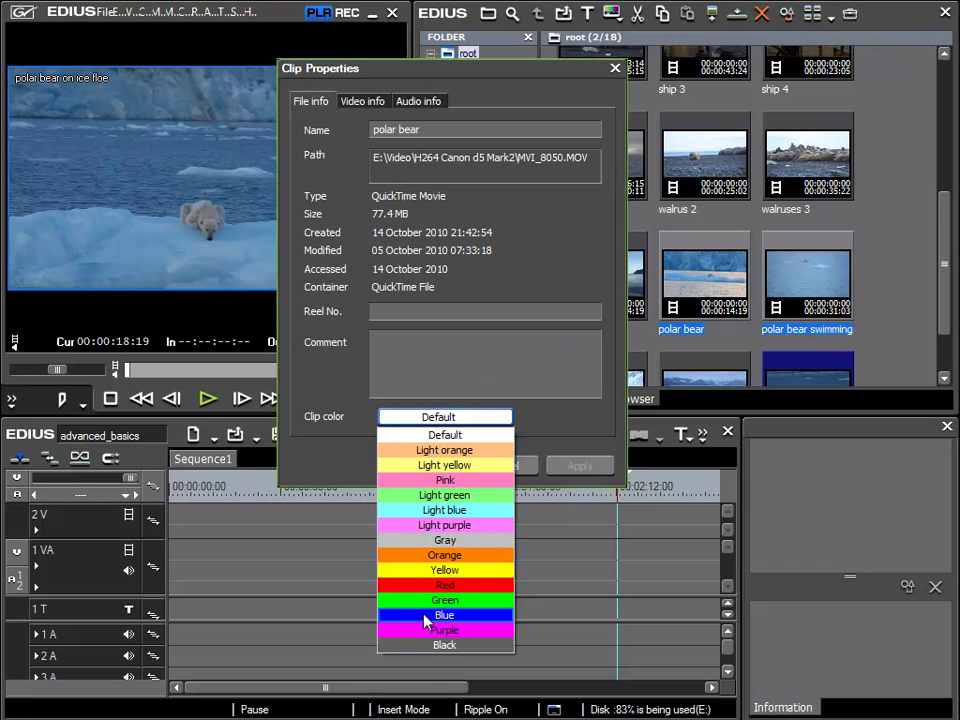
pyautogui.click(437, 614)
pyautogui.click(574, 466)
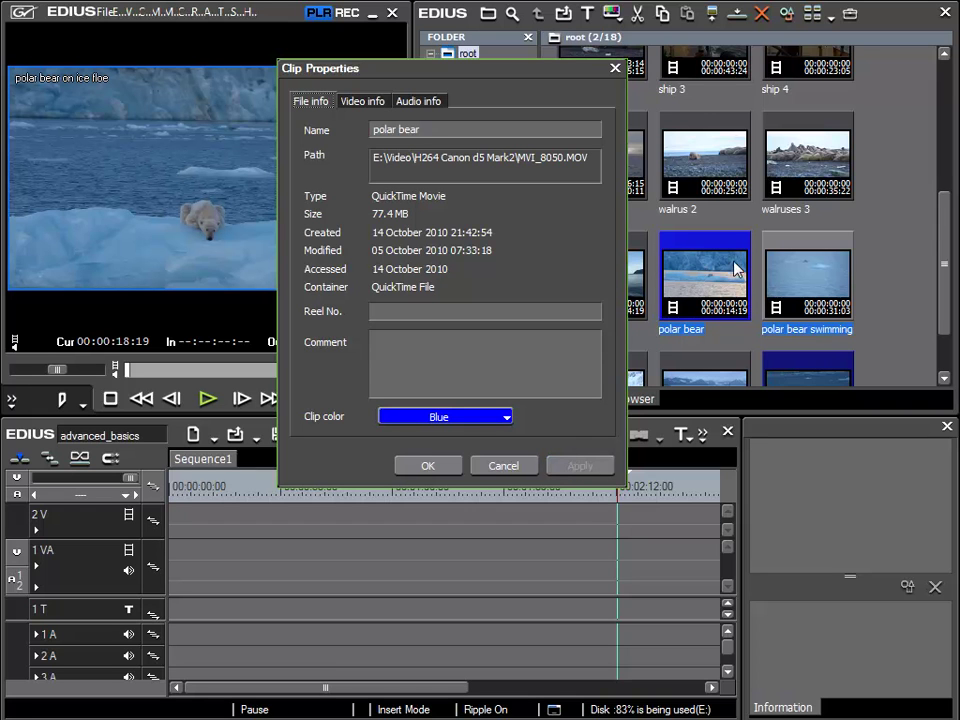
pyautogui.click(427, 420)
pyautogui.click(440, 435)
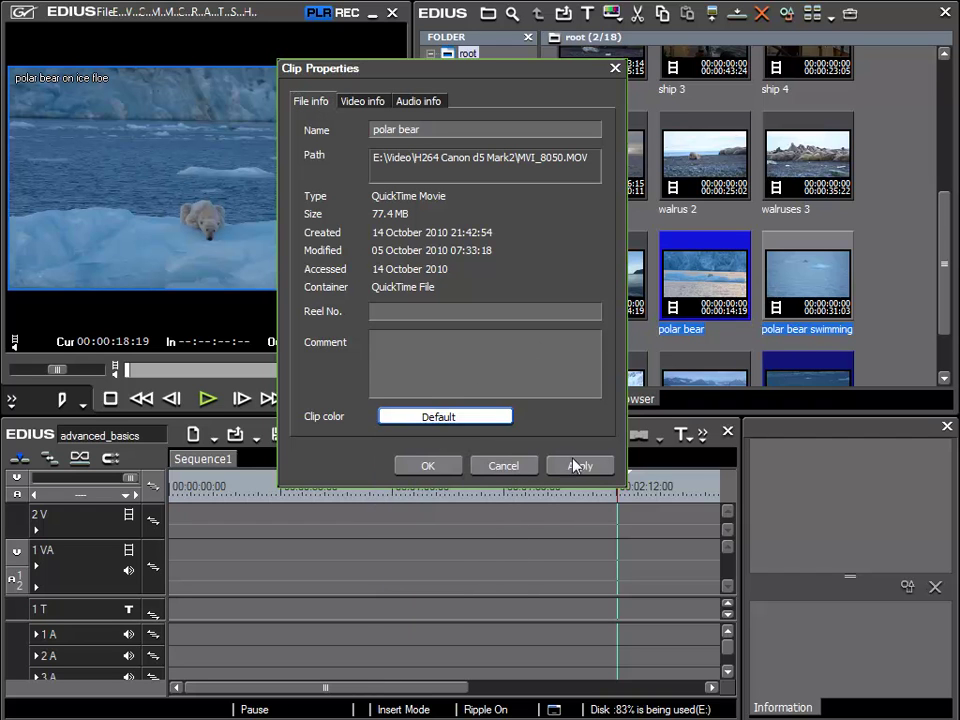
pyautogui.click(575, 465)
pyautogui.click(500, 465)
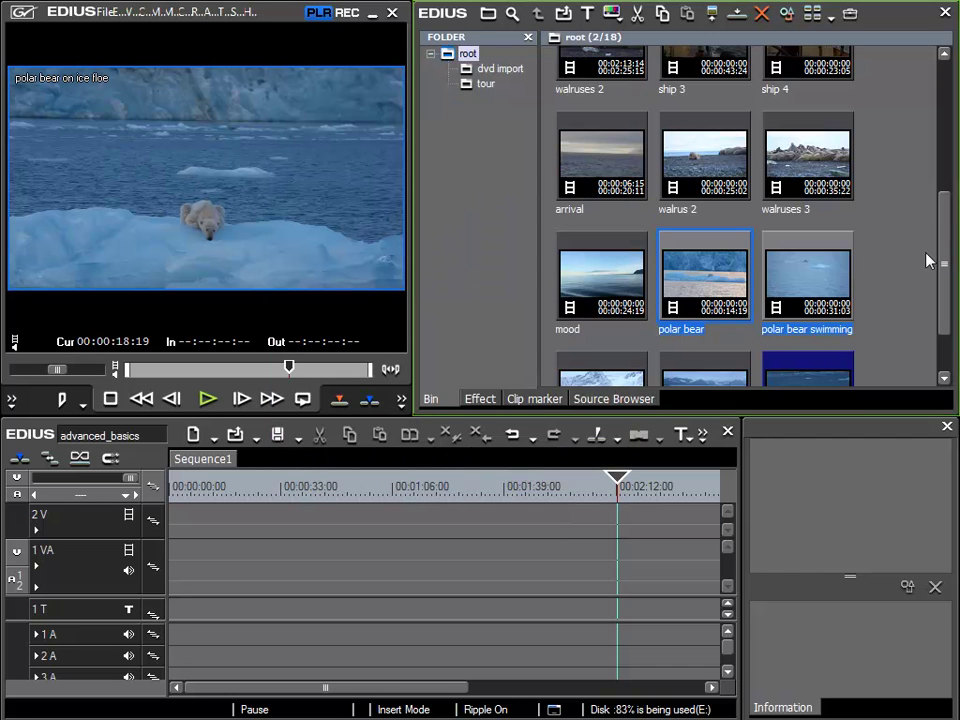